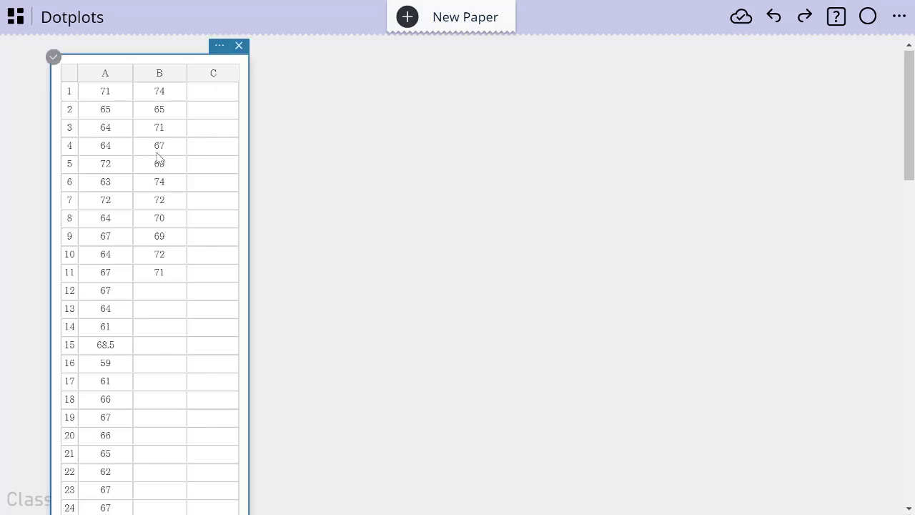
Step: Deselect the data spreadsheet and look over the options for adding a sticky
scroll(158, 157, "down", 1)
scroll(159, 157, "up", 1)
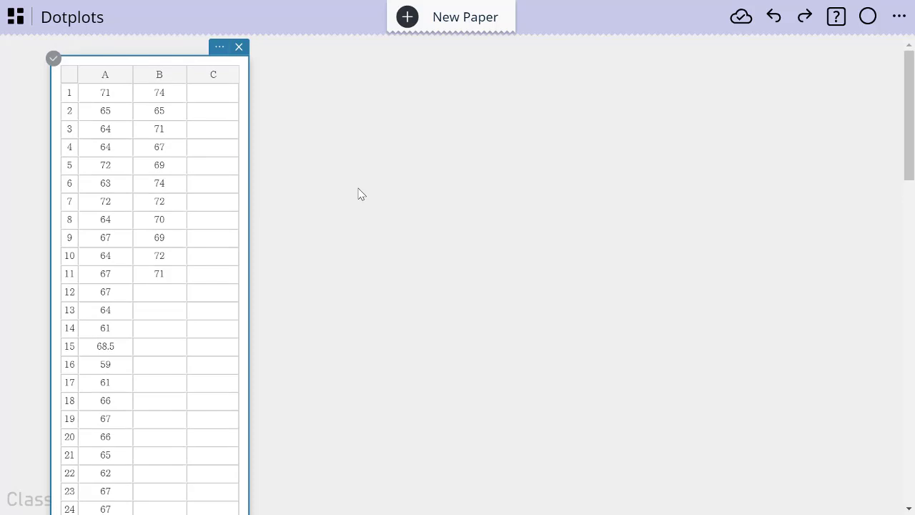
left_click(351, 140)
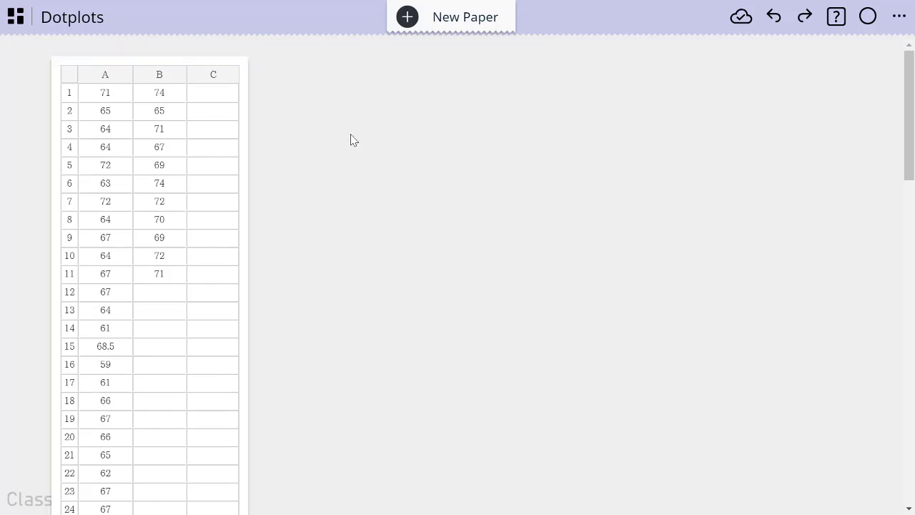
left_click(379, 151)
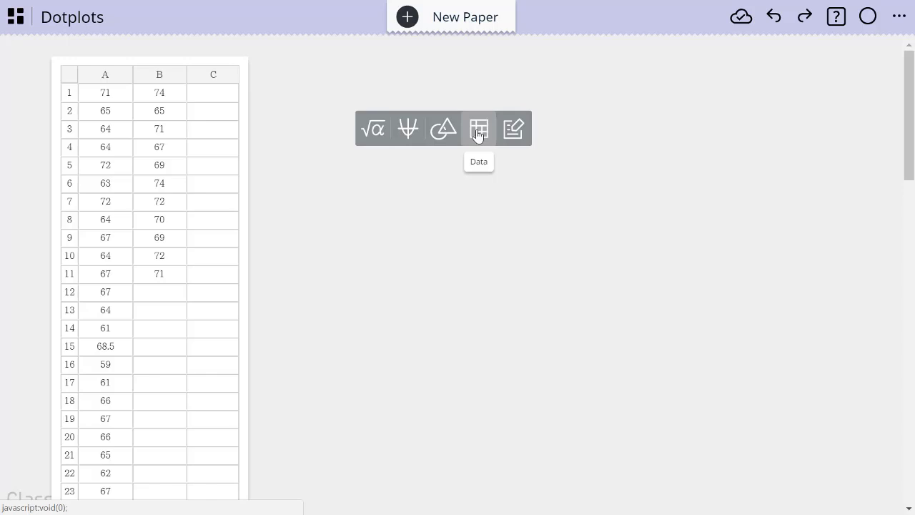
scroll(151, 228, "down", 1)
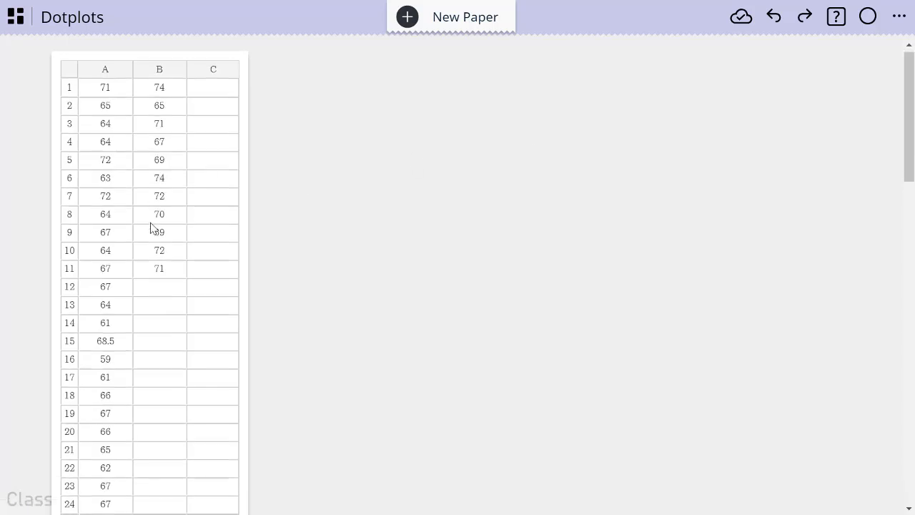
scroll(151, 227, "down", 3)
scroll(151, 227, "up", 3)
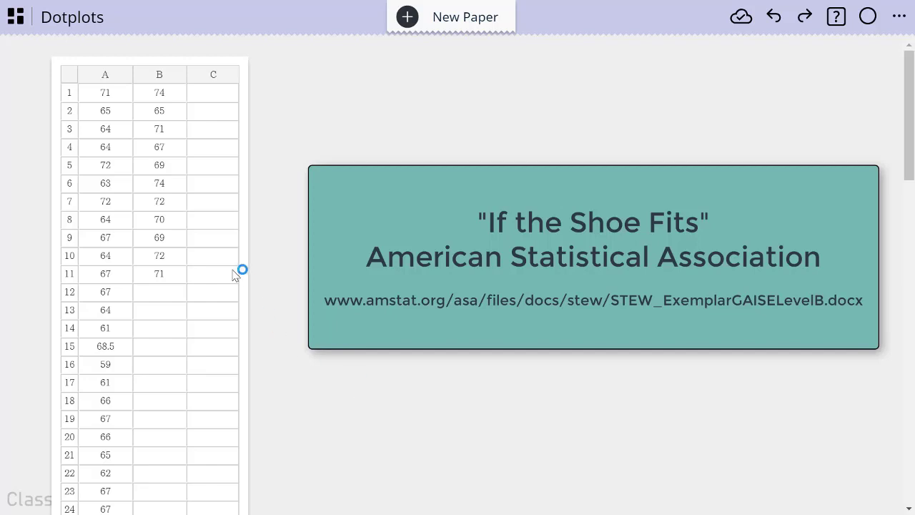
Step: Select all the column A heights and show the second page of statistical plots
left_click(112, 93)
left_click(111, 77)
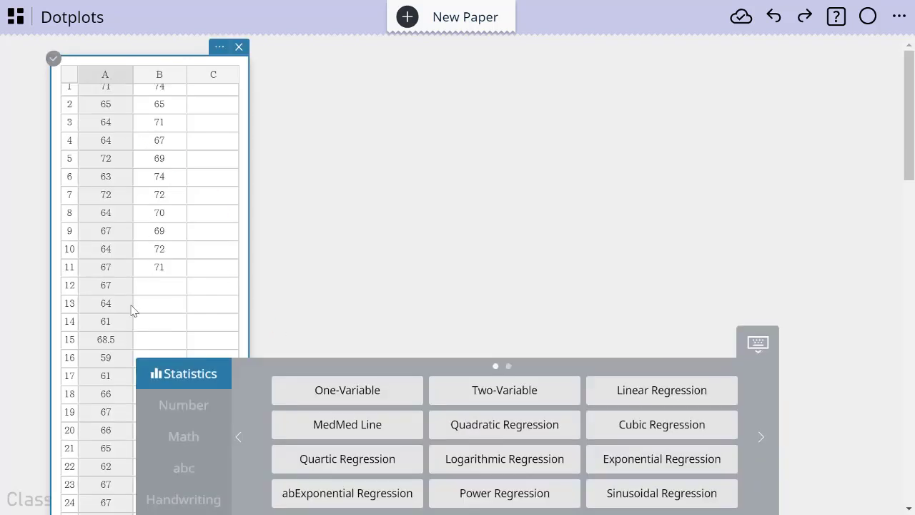
left_click(163, 216)
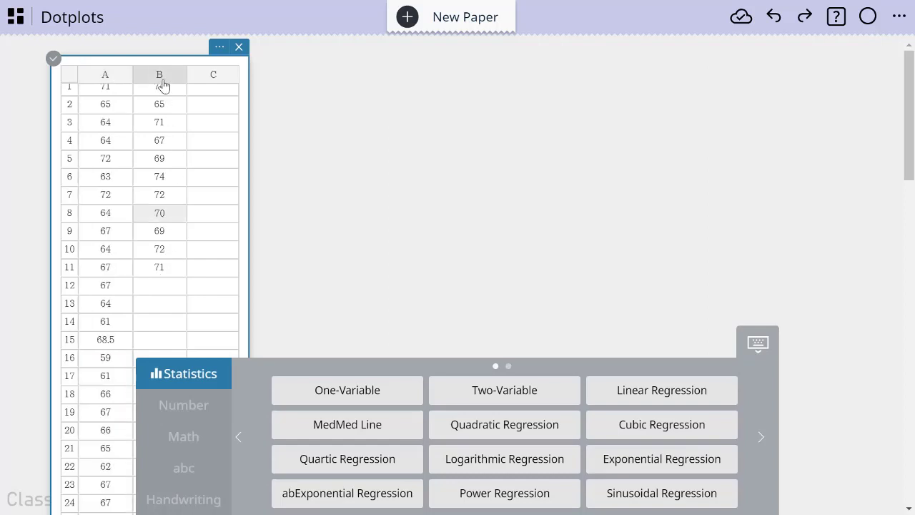
left_click(162, 75)
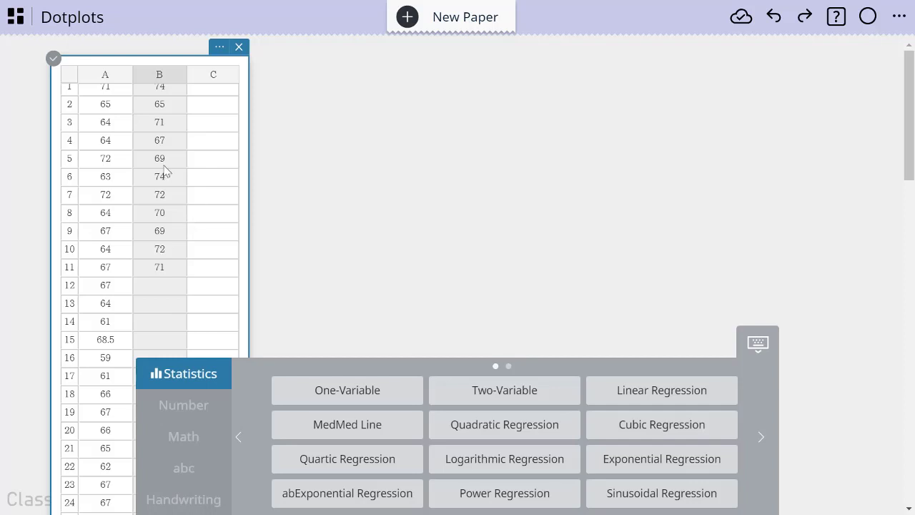
left_click(193, 272)
left_click(168, 176)
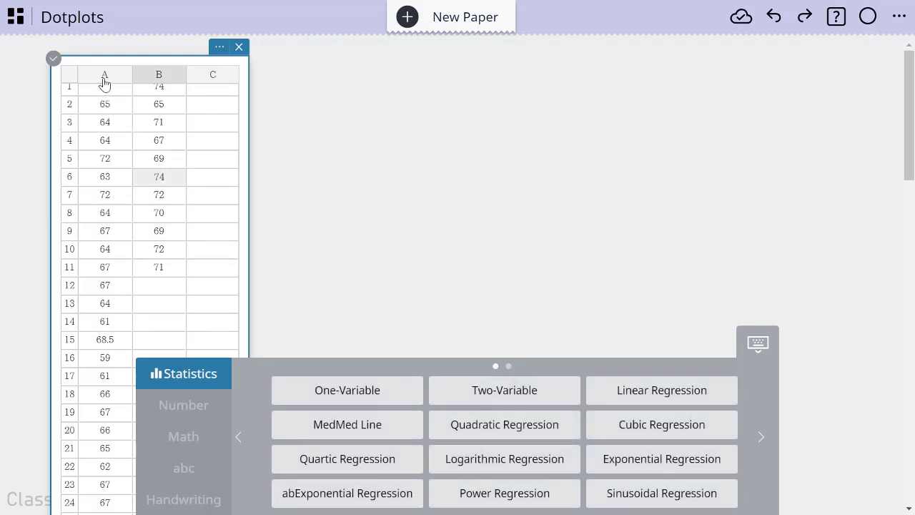
left_click(104, 80)
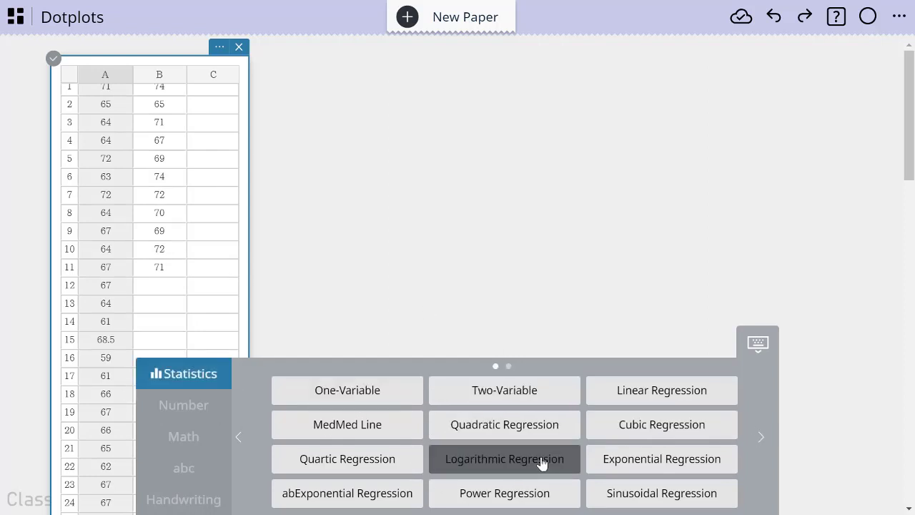
left_click(759, 444)
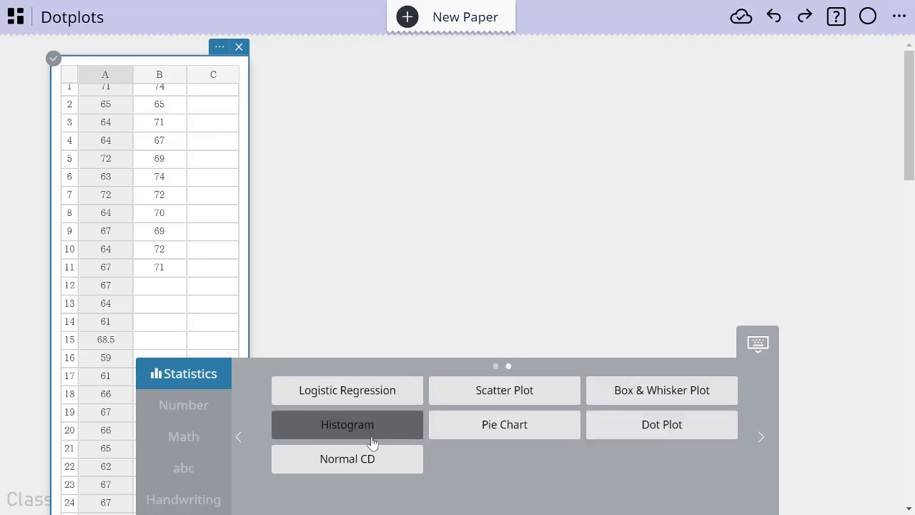
Step: Create a Dot Plot of column A and pan it so the dots from 59 to 72 show
left_click(641, 428)
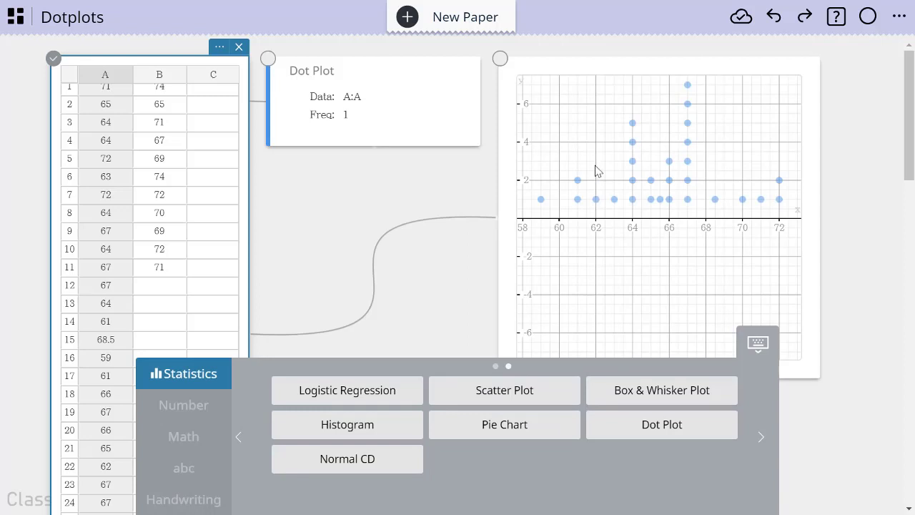
left_click(579, 191)
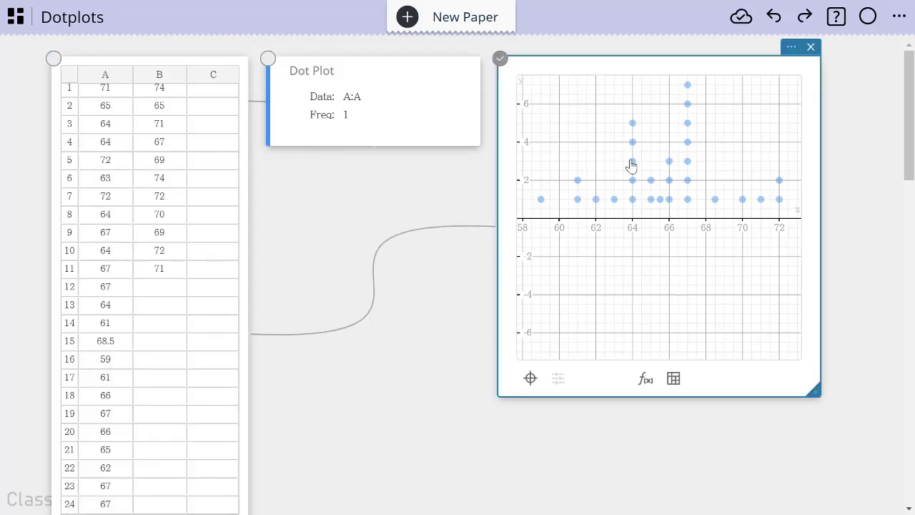
left_click_drag(633, 150, 655, 141)
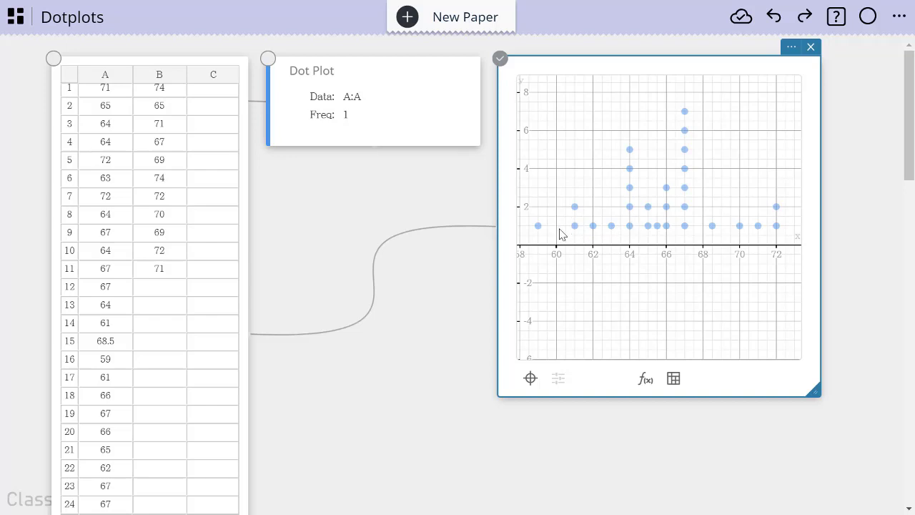
Step: Select B1:B11 and add a red Dot Plot of it onto the same graph
left_click(203, 159)
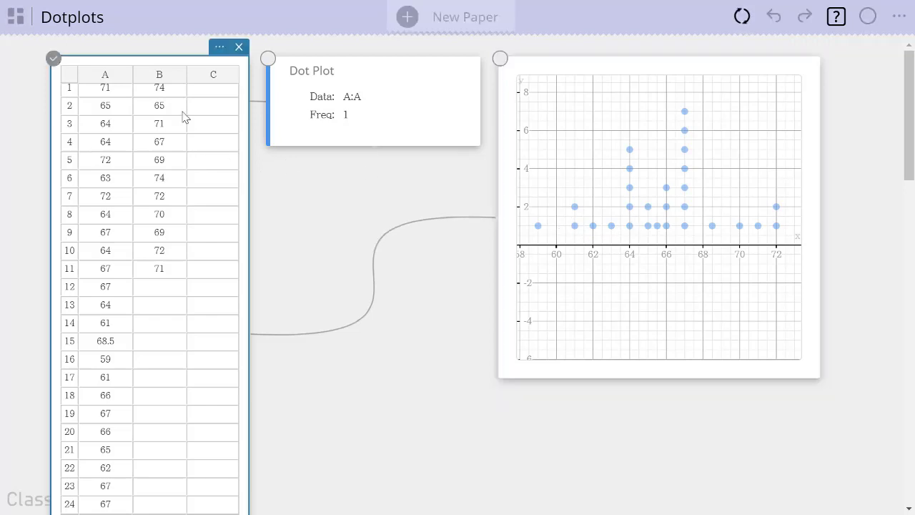
left_click(163, 97)
left_click_drag(165, 100, 183, 283)
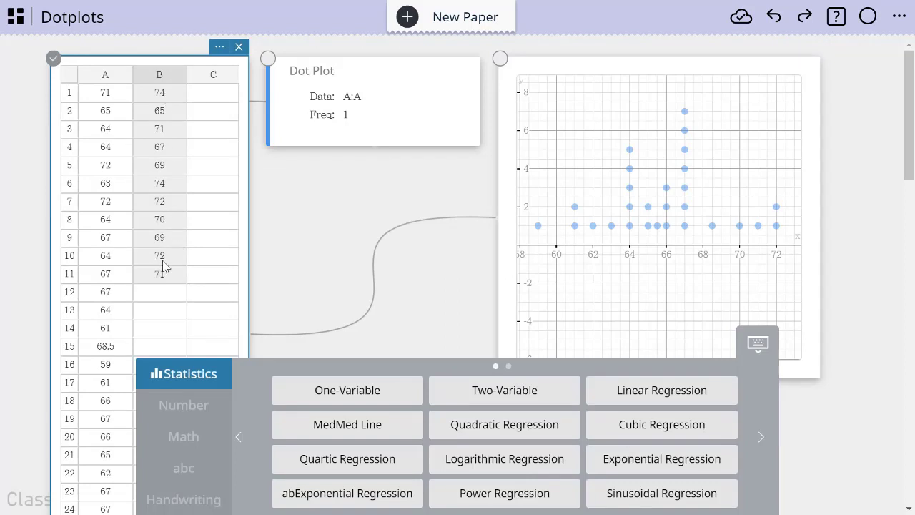
left_click(490, 422)
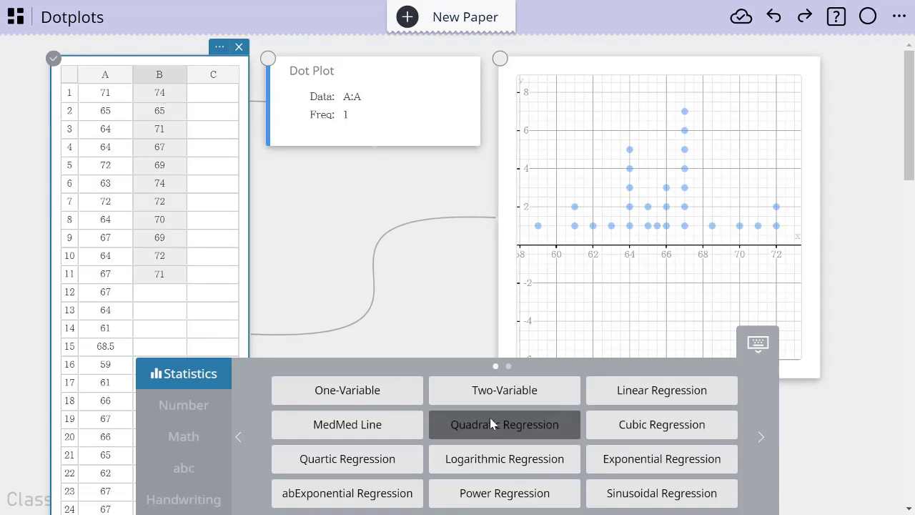
left_click(761, 436)
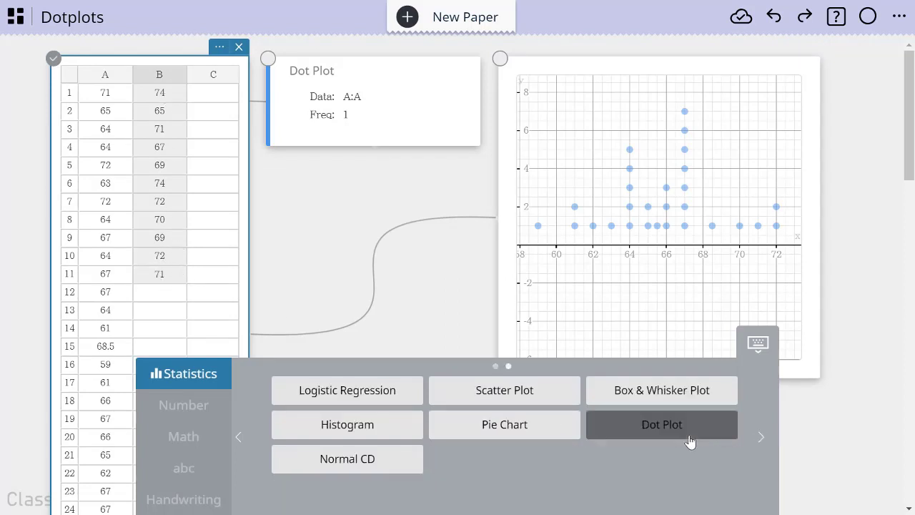
left_click(646, 427)
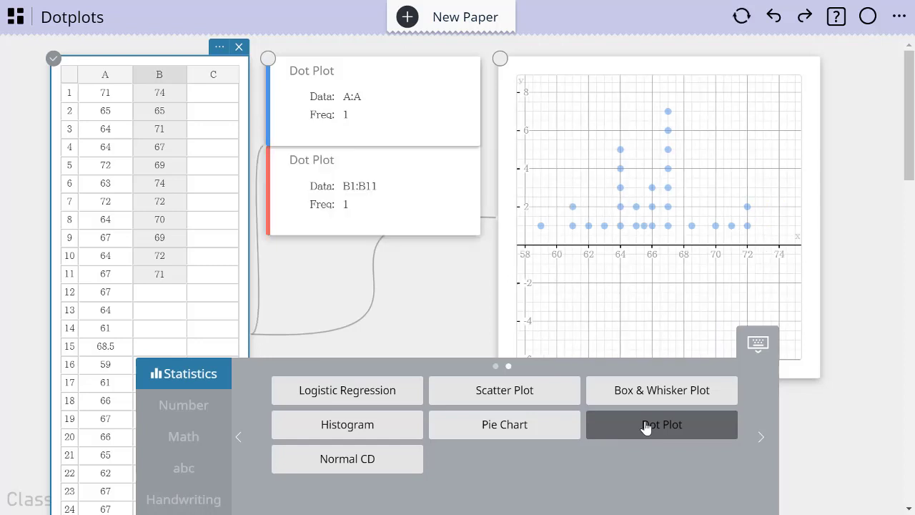
left_click(575, 286)
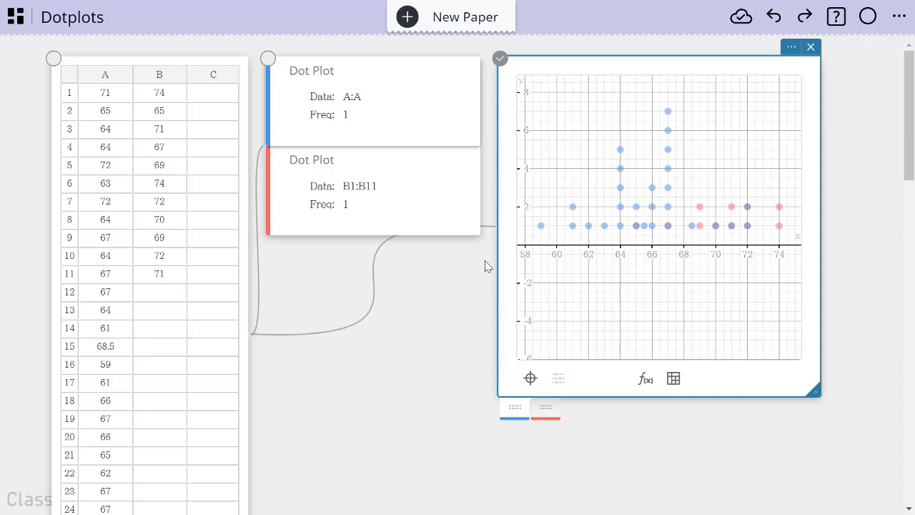
Step: Move the Dot Plot cards and data table below the graph, then drag the blue series onto its own graph
left_click(422, 208)
left_click_drag(421, 208, 672, 454)
scroll(436, 387, "down", 4)
scroll(386, 348, "up", 4)
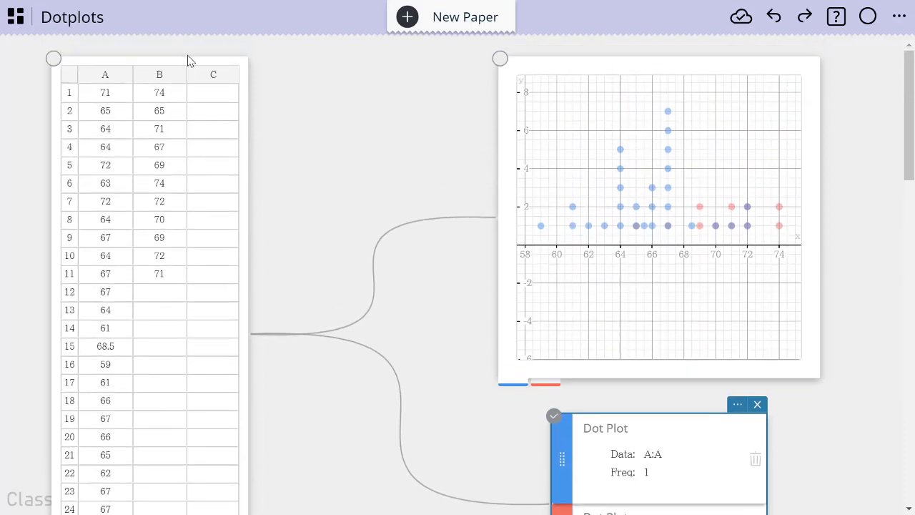
left_click_drag(242, 147, 365, 429)
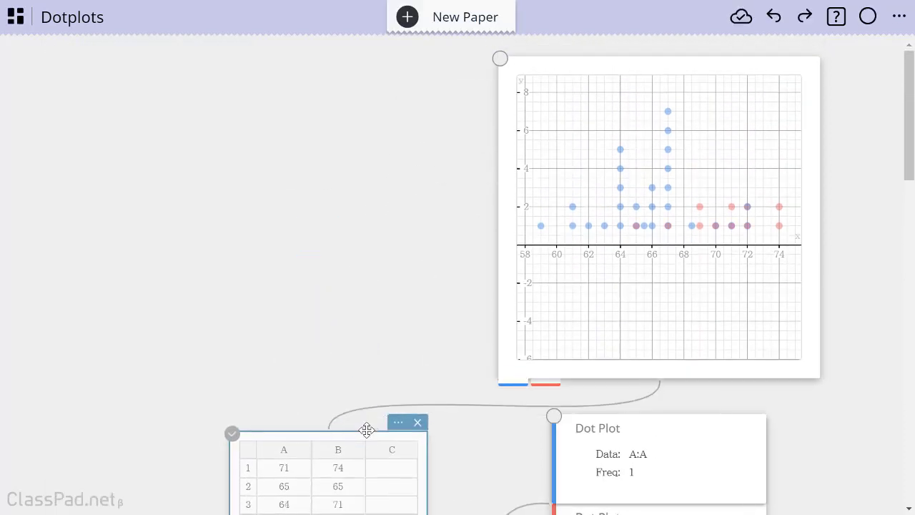
left_click(565, 371)
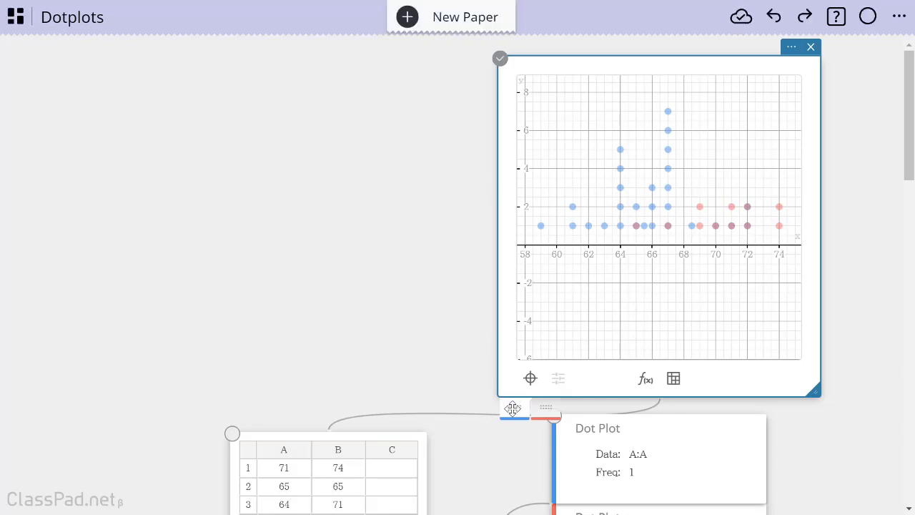
left_click_drag(512, 408, 288, 286)
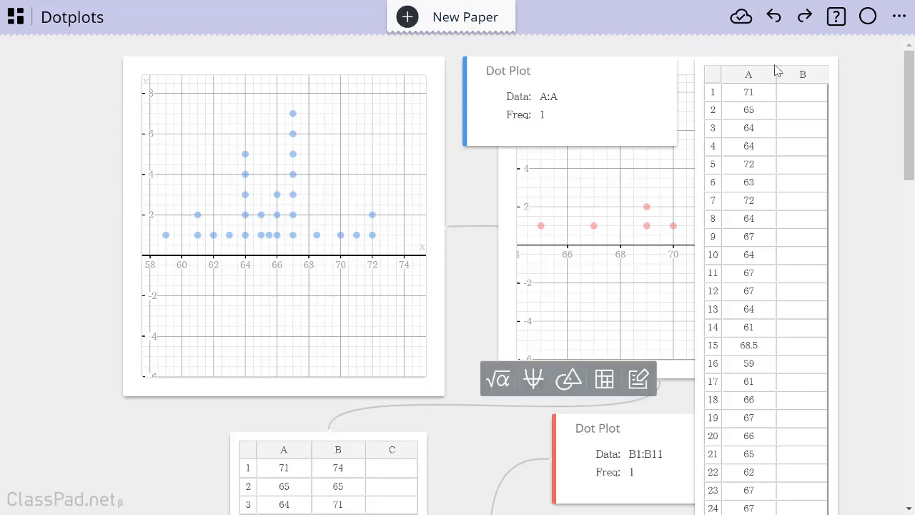
Step: Put the column A table and blue card under the blue graph, and the red card and B table under the red graph
left_click_drag(771, 67, 109, 428)
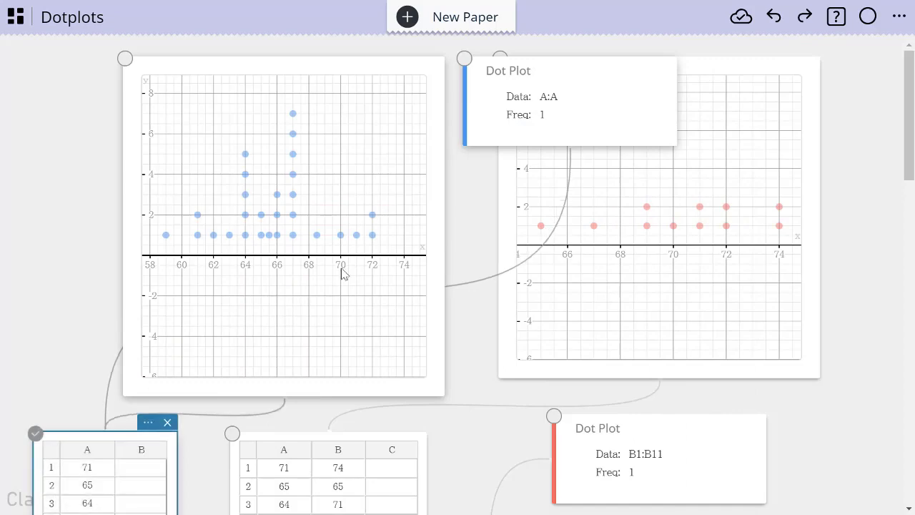
scroll(486, 296, "down", 1)
scroll(486, 296, "up", 1)
left_click_drag(496, 124, 72, 370)
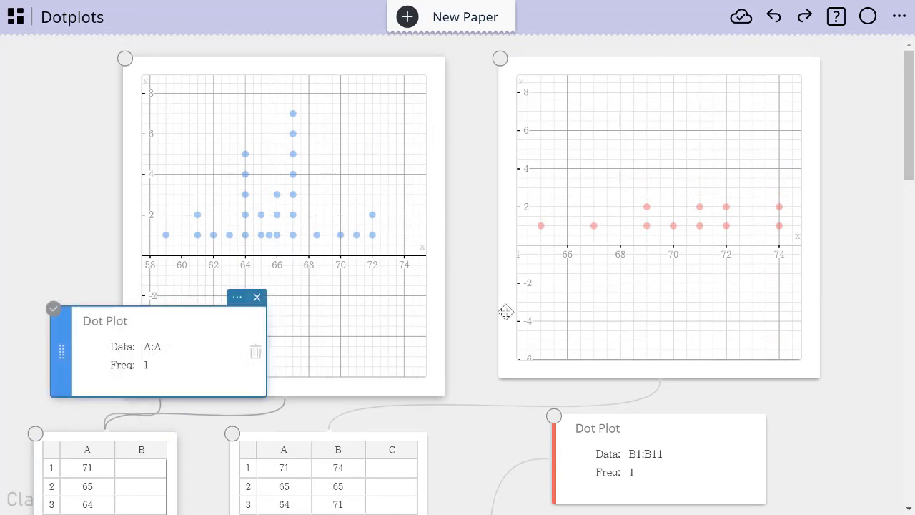
left_click_drag(564, 457, 493, 350)
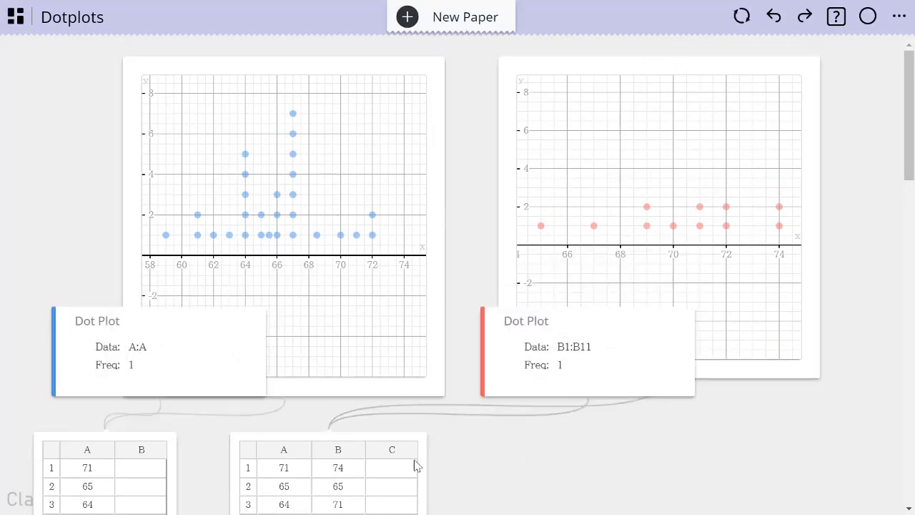
left_click_drag(366, 436, 687, 437)
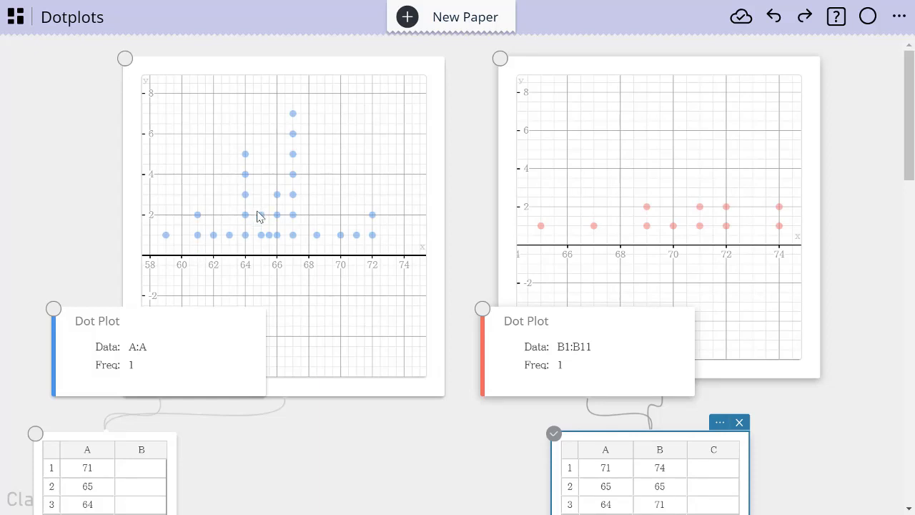
left_click(728, 230)
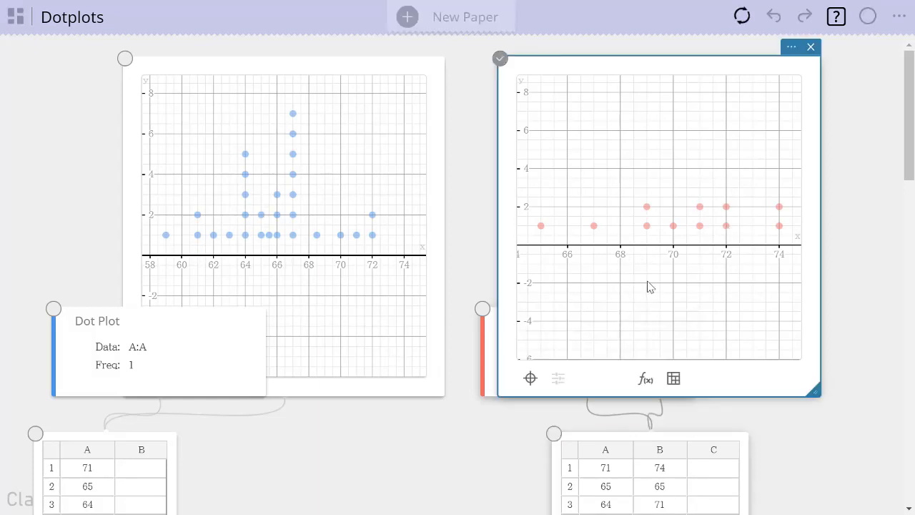
left_click(493, 325)
mouse_move(488, 333)
left_mouse_down()
mouse_move(466, 406)
mouse_move(484, 317)
left_mouse_up()
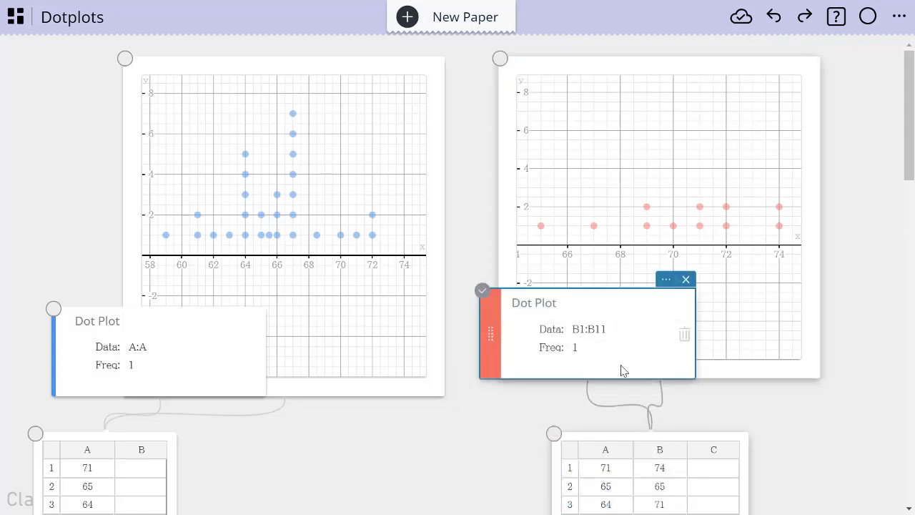
scroll(396, 381, "down", 3)
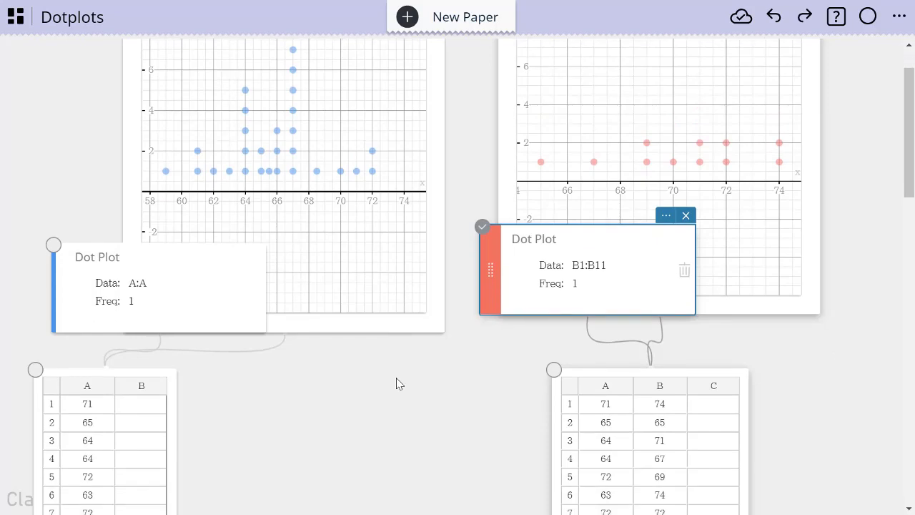
scroll(398, 383, "down", 2)
scroll(398, 382, "up", 5)
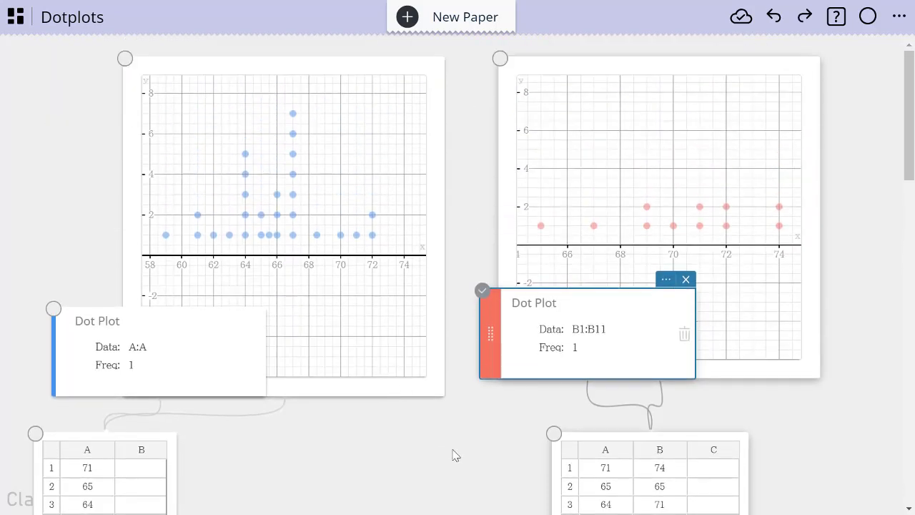
scroll(468, 382, "down", 1)
scroll(468, 383, "up", 1)
Step: Select column A of the left data table, then switch to the screen-recording window
left_click(604, 484)
scroll(175, 353, "down", 4)
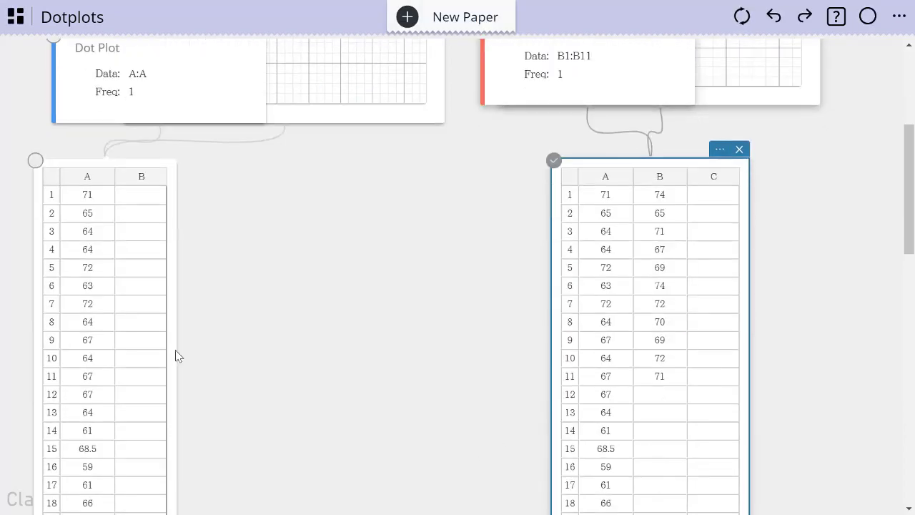
left_click(83, 198)
left_click(85, 182)
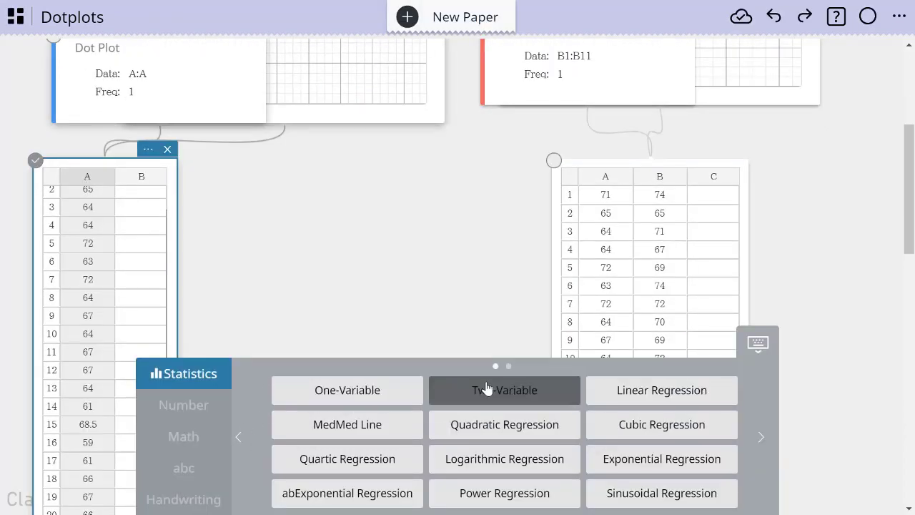
scroll(382, 259, "up", 2)
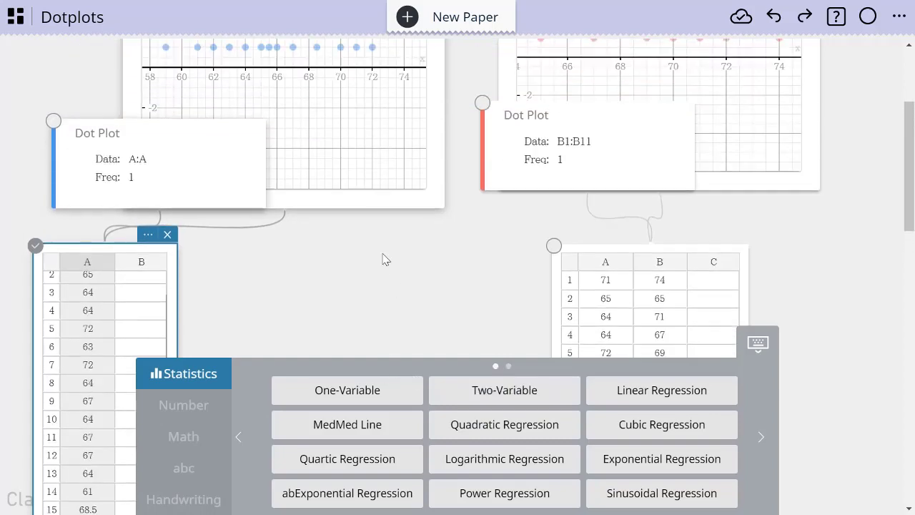
key("alt+Tab")
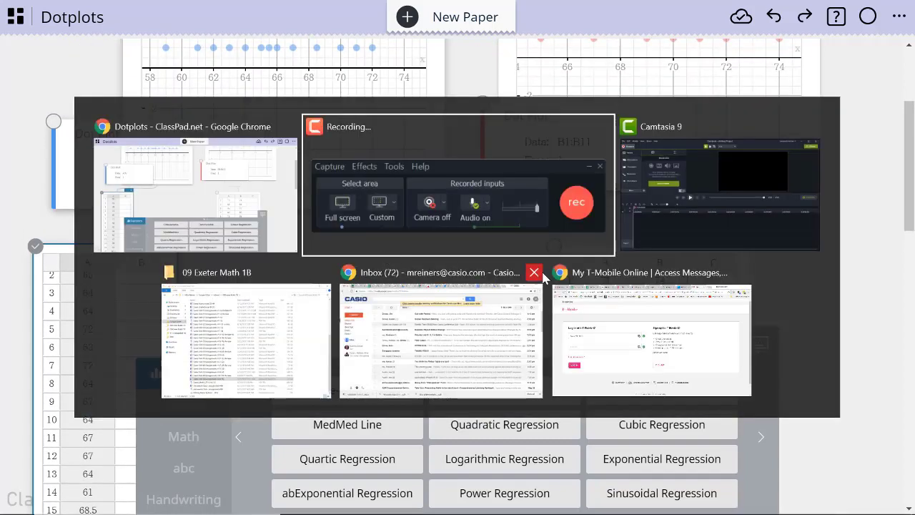